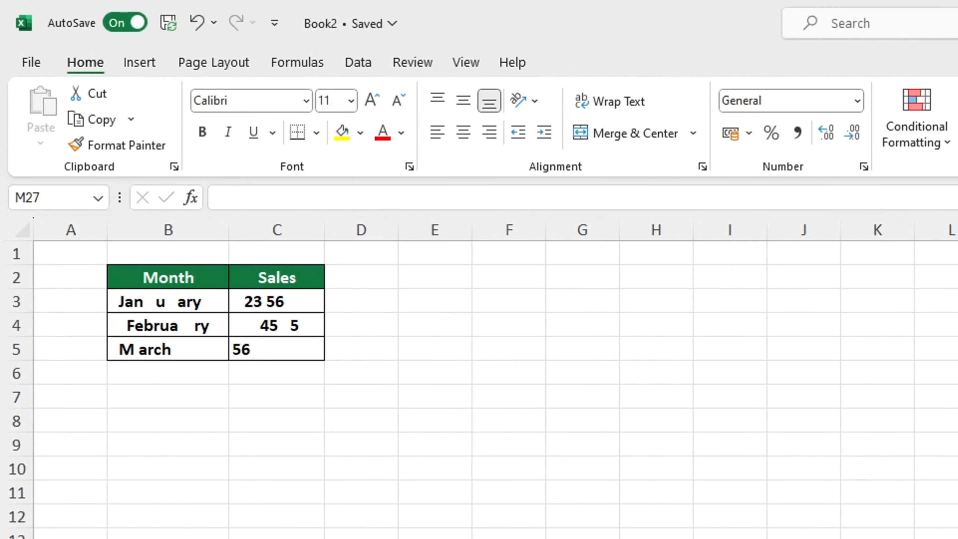
Replace all spaces with nothing on the Month and Sales sheet and on the Full Name sheet
{"action": "key", "text": "ctrl+h"}
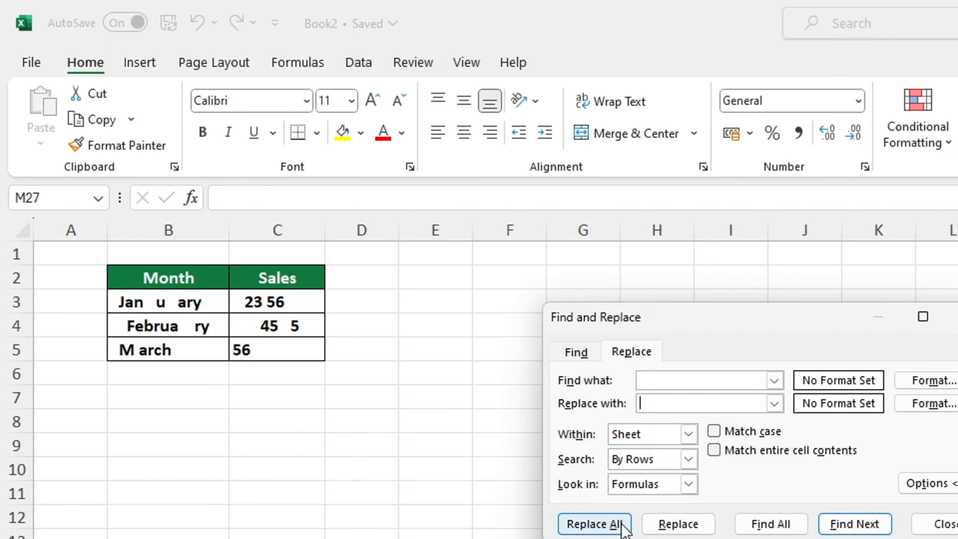
{"action": "left_click", "coordinate": [594, 524]}
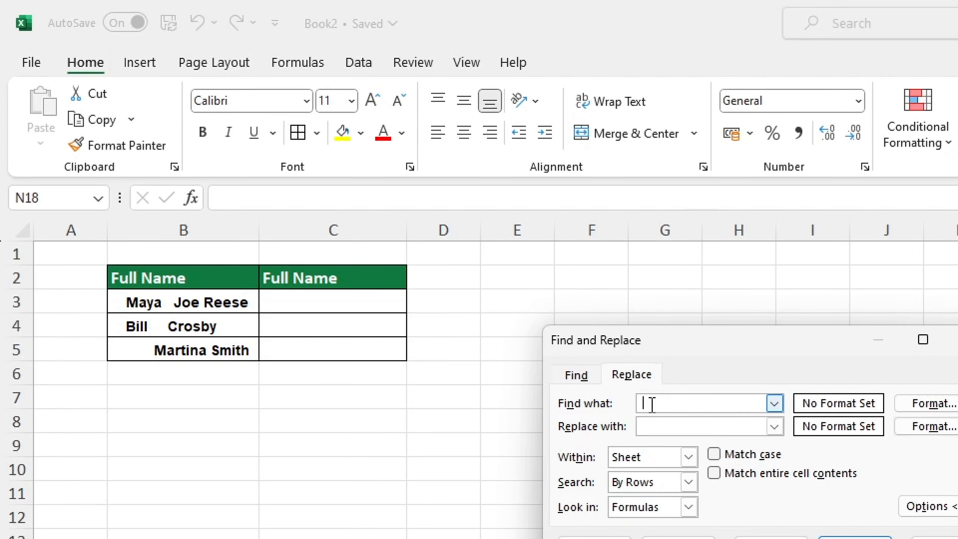
{"action": "left_click", "coordinate": [655, 426]}
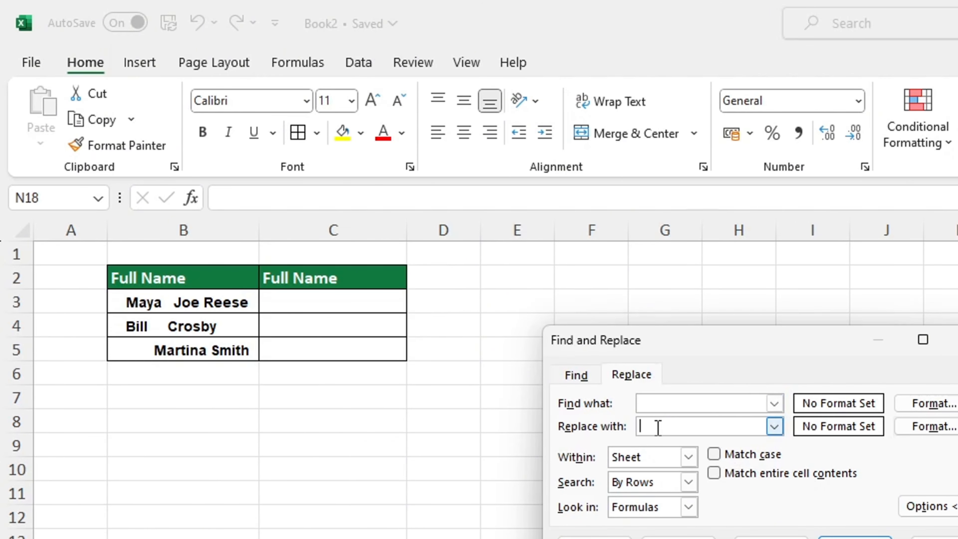
{"action": "left_click", "coordinate": [594, 537]}
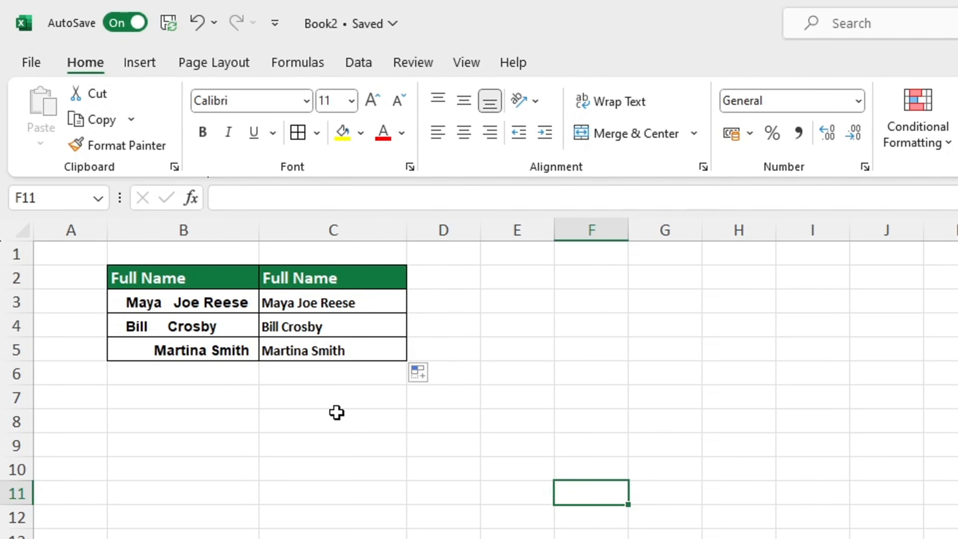
Copy the trimmed names in C3:C5
{"action": "left_click_drag", "start_coordinate": [306, 295], "coordinate": [314, 343]}
{"action": "right_click", "coordinate": [315, 343]}
{"action": "left_click", "coordinate": [361, 413]}
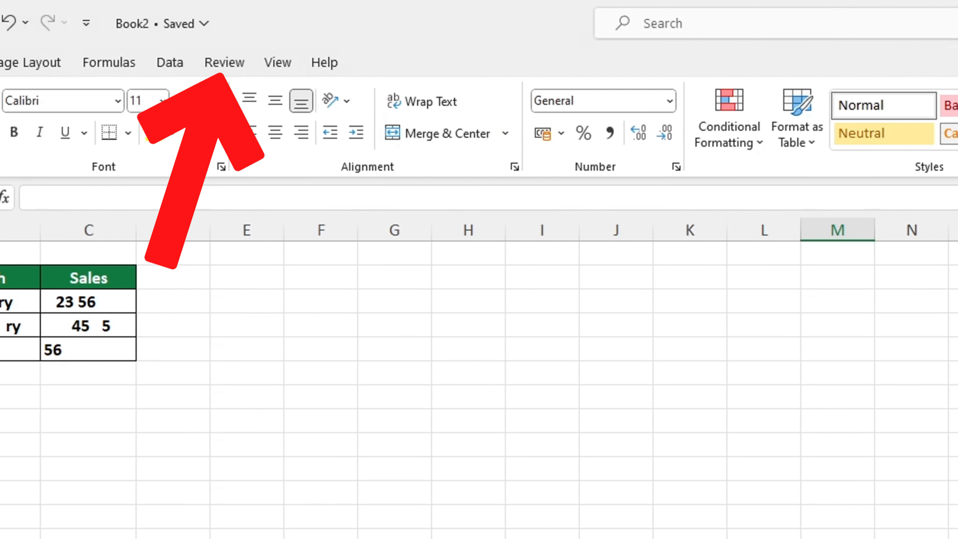
Remove every space from the Month and Sales table by replacing all single spaces with nothing, and close Find and Replace
{"action": "left_click", "coordinate": [863, 121]}
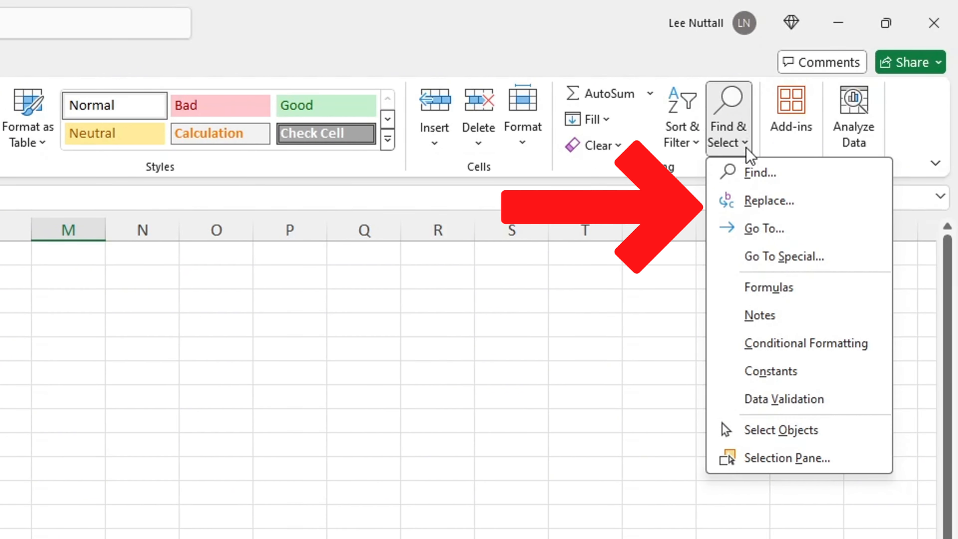
{"action": "left_click", "coordinate": [752, 202]}
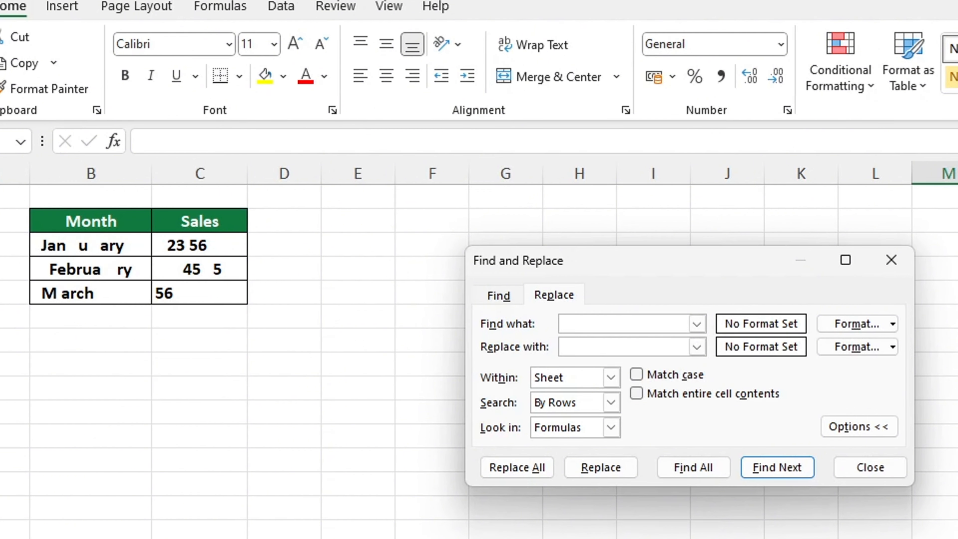
{"action": "left_click", "coordinate": [580, 346]}
{"action": "left_click", "coordinate": [544, 468]}
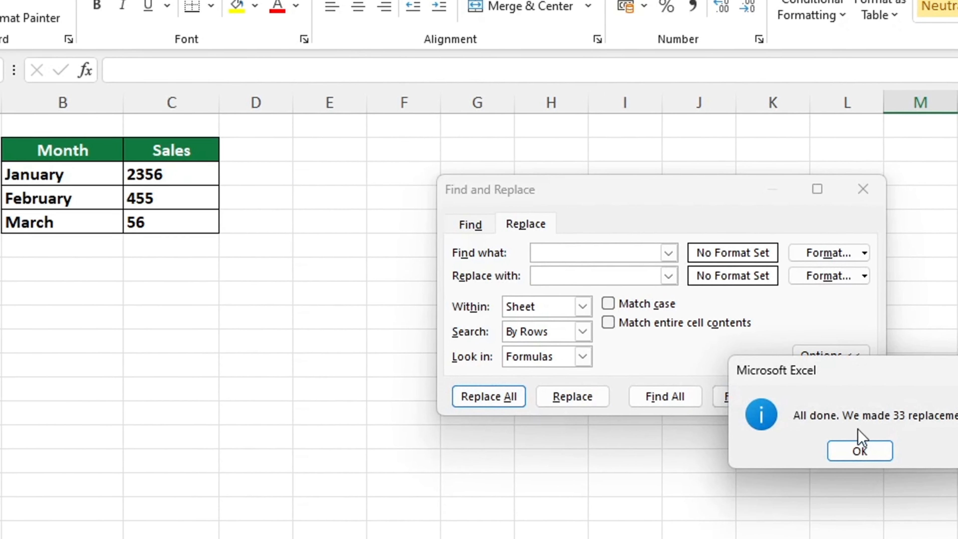
{"action": "left_click", "coordinate": [895, 446]}
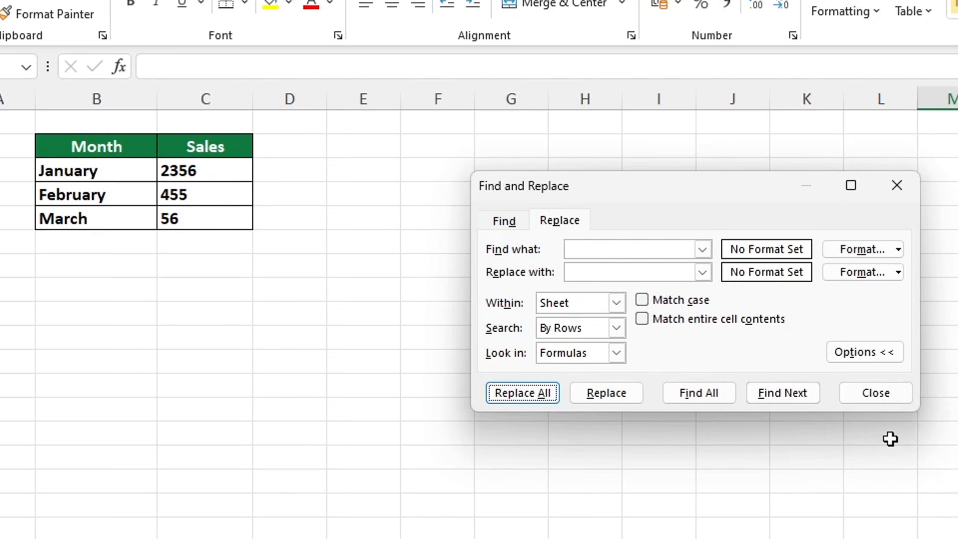
{"action": "left_click", "coordinate": [896, 185]}
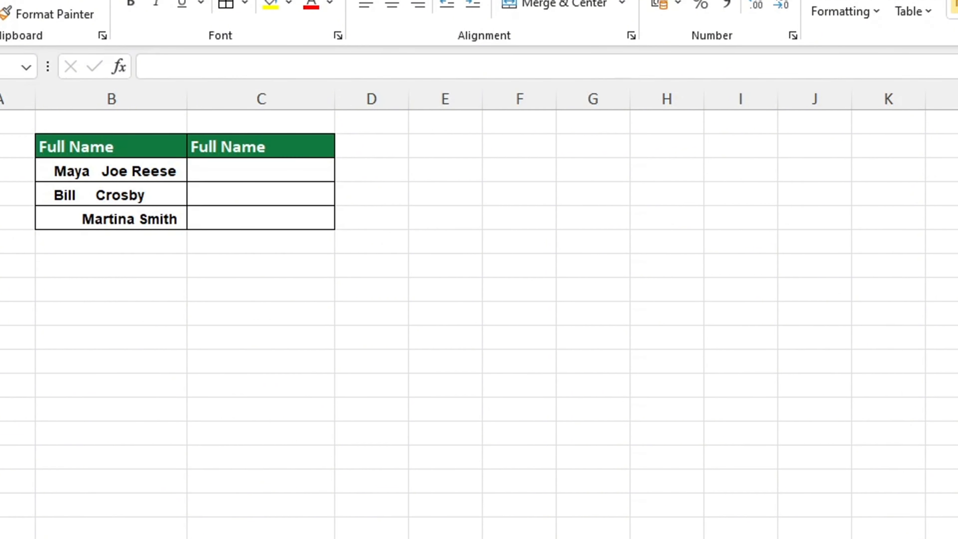
Try to clean up the Full Name table by replacing all single spaces on the sheet with nothing
{"action": "key", "text": "ctrl+h"}
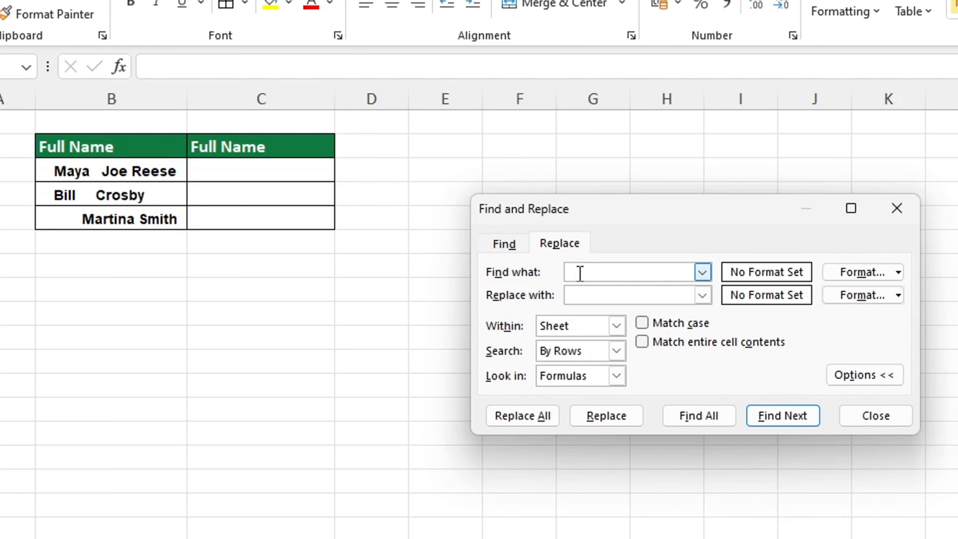
{"action": "left_click", "coordinate": [584, 295]}
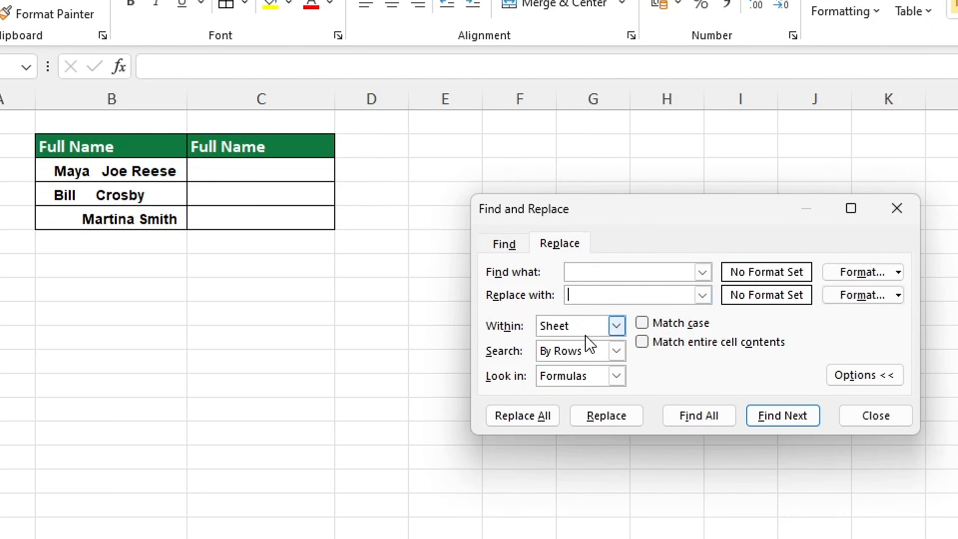
{"action": "left_click", "coordinate": [522, 416]}
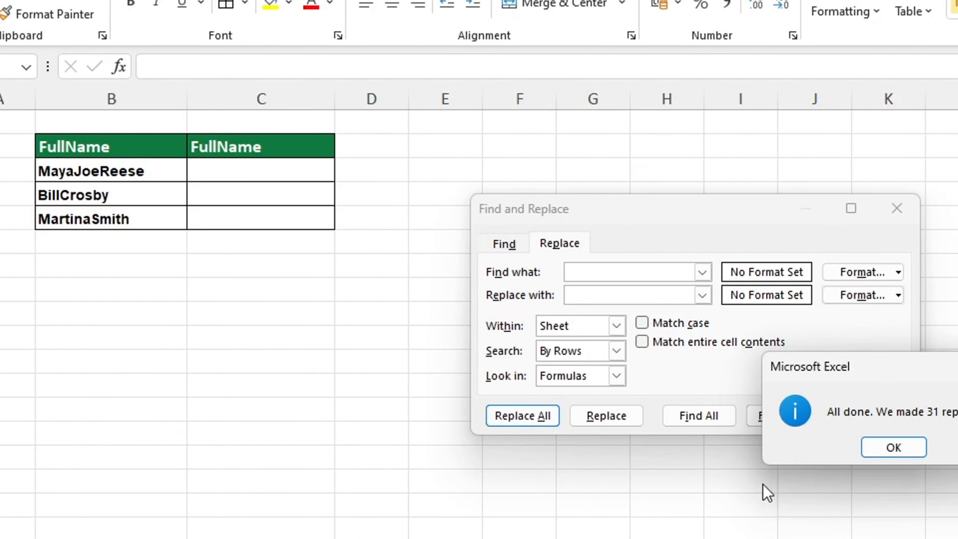
{"action": "left_click", "coordinate": [915, 461]}
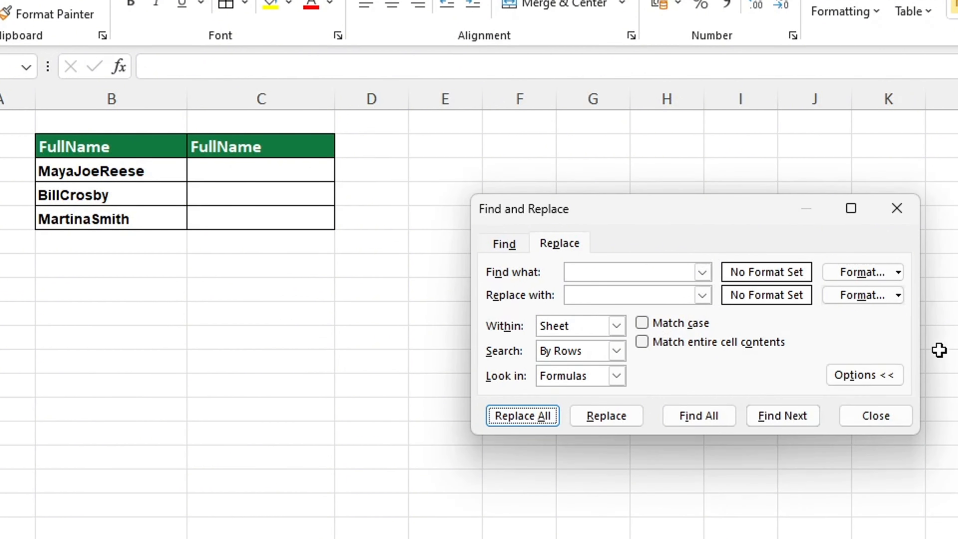
{"action": "left_click", "coordinate": [896, 208]}
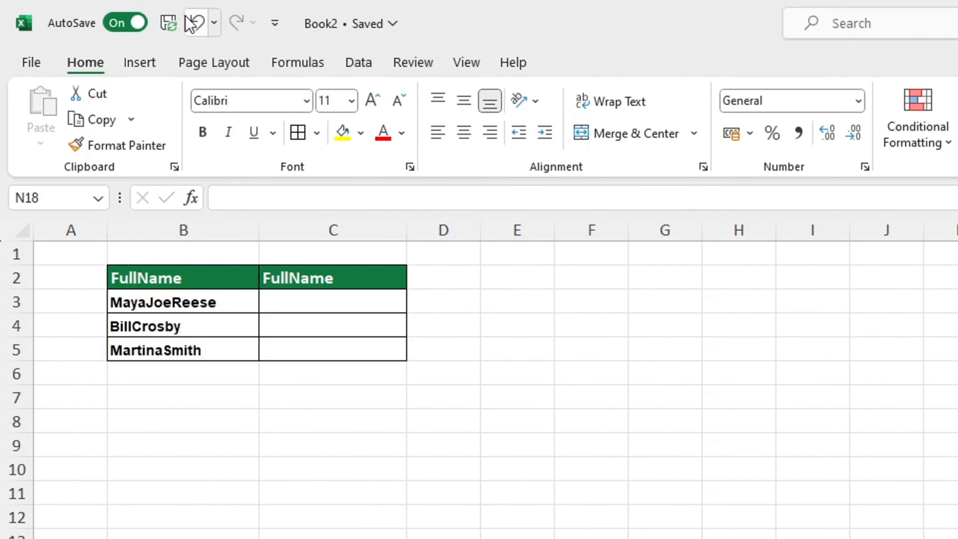
Undo the replacement of spaces in the Full Name table
{"action": "left_click", "coordinate": [196, 23]}
{"action": "left_click", "coordinate": [607, 445]}
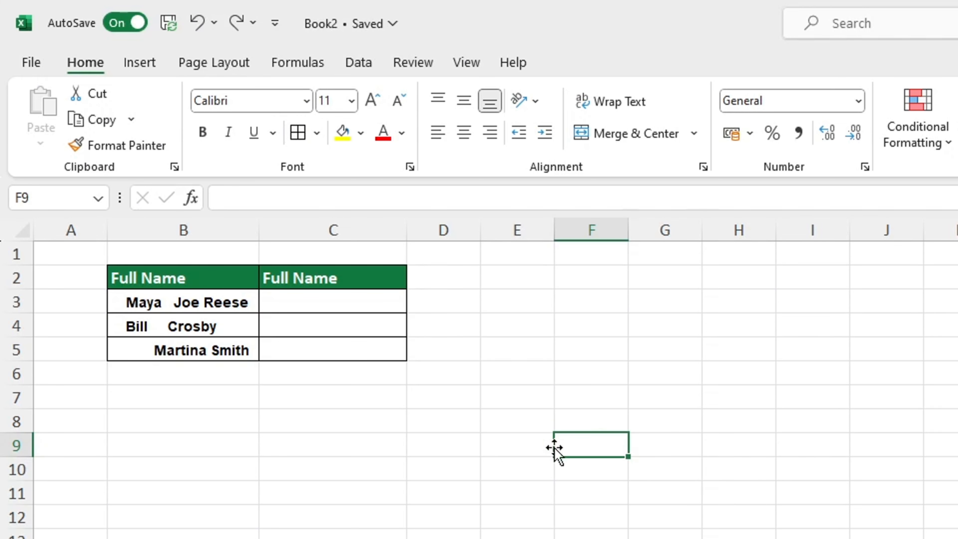
Enter the formula =TRIM(B3) in cell C3 of the second Full Name column
{"action": "left_click", "coordinate": [290, 309]}
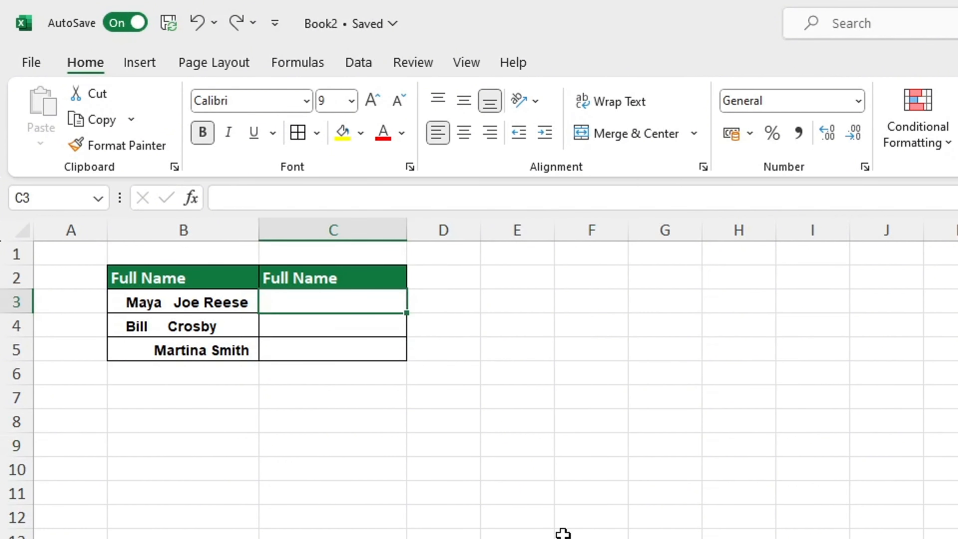
{"action": "type", "text": "=T"}
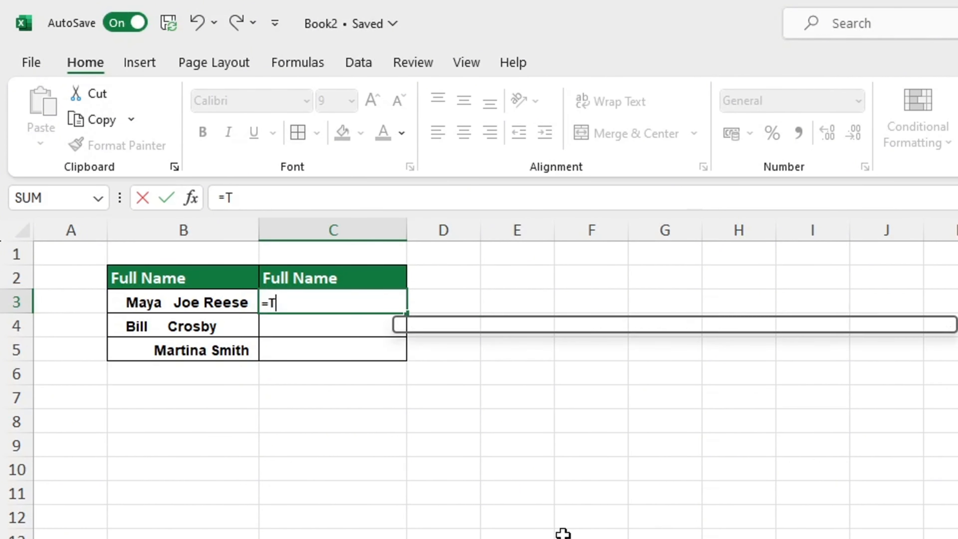
{"action": "type", "text": "RIM"}
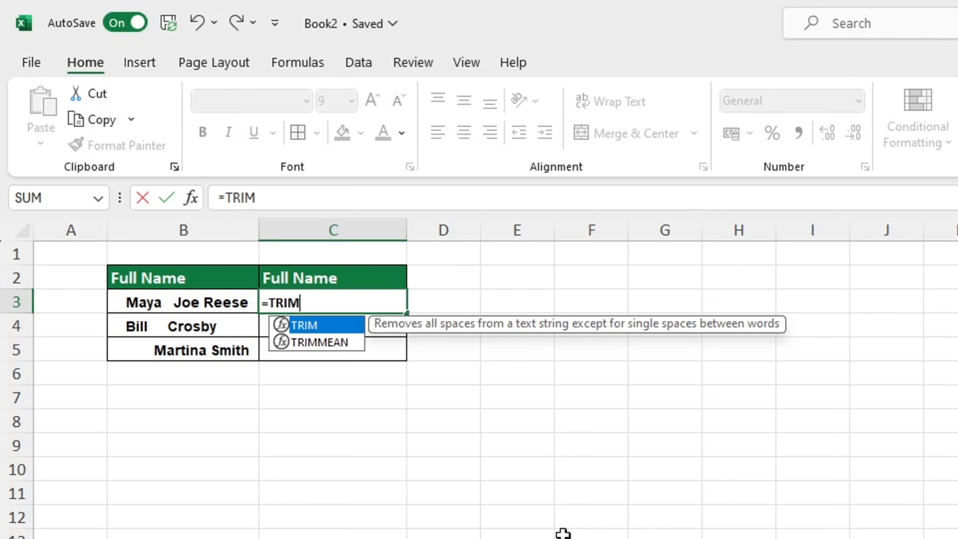
{"action": "type", "text": "("}
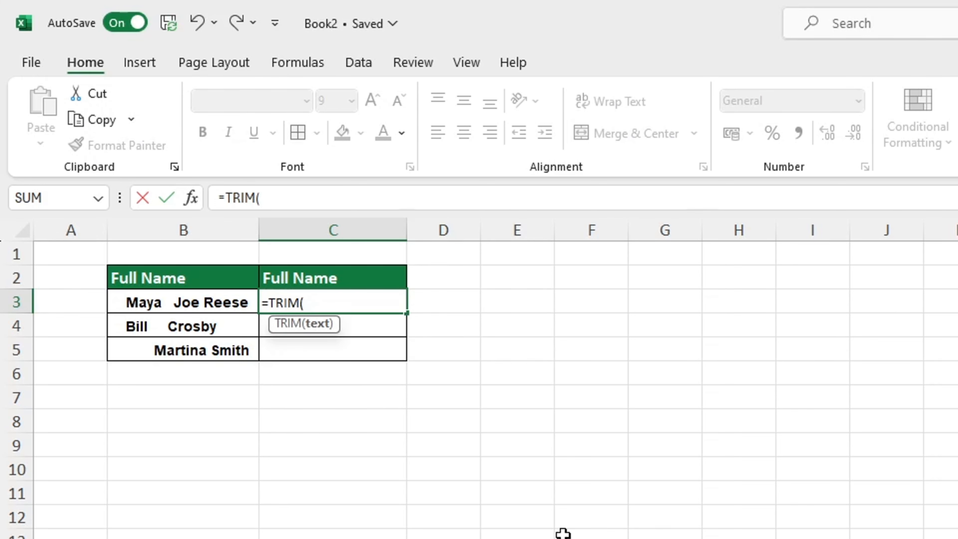
{"action": "left_click", "coordinate": [234, 303]}
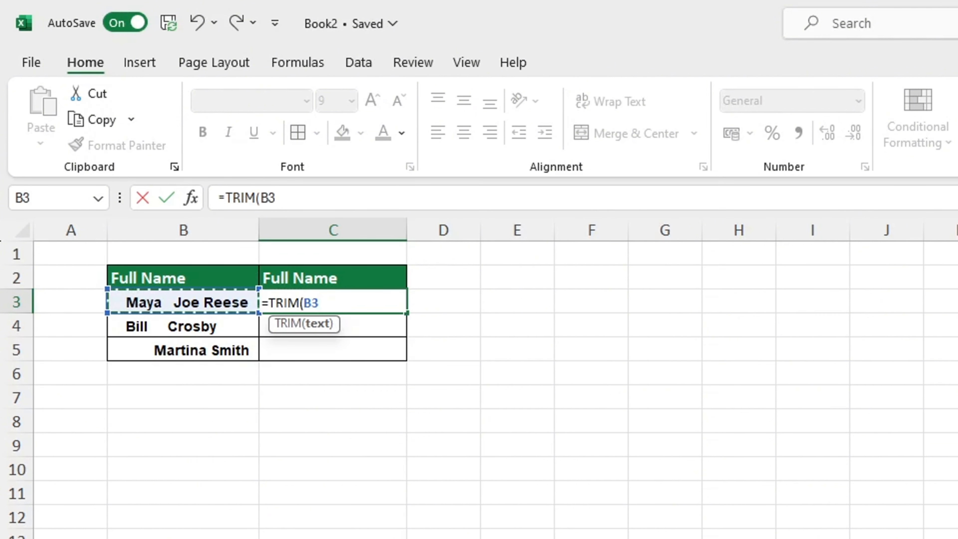
{"action": "type", "text": ")"}
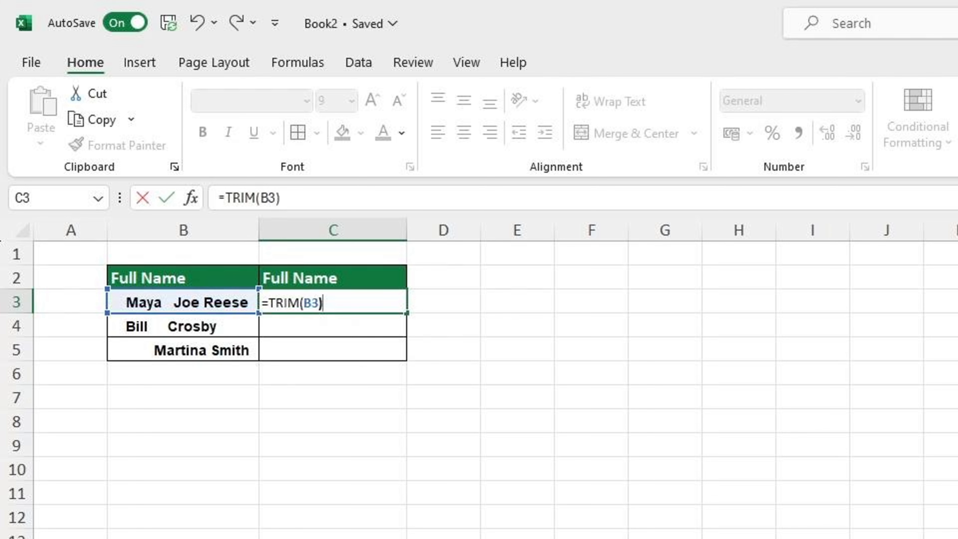
{"action": "key", "text": "Return"}
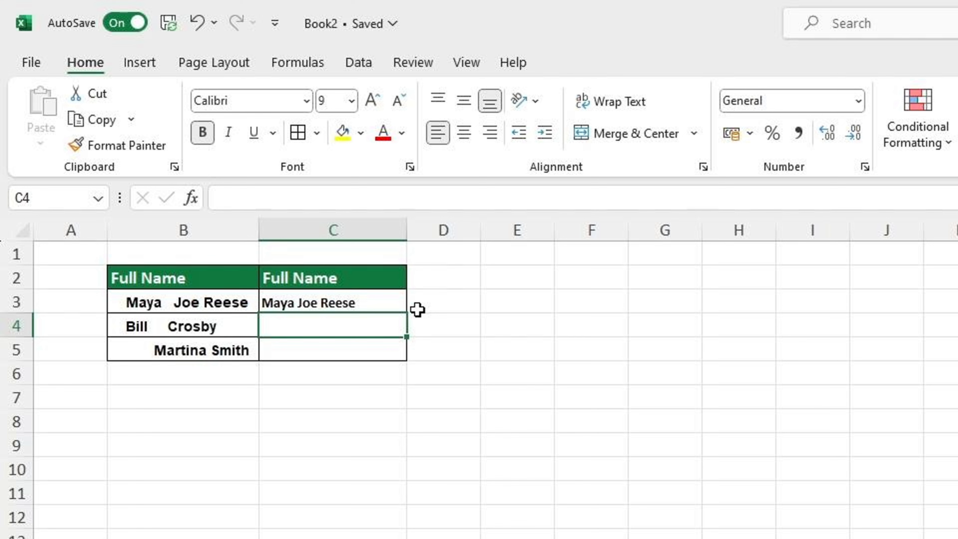
Fill the TRIM formula from C3 down to C5
{"action": "left_click", "coordinate": [399, 305]}
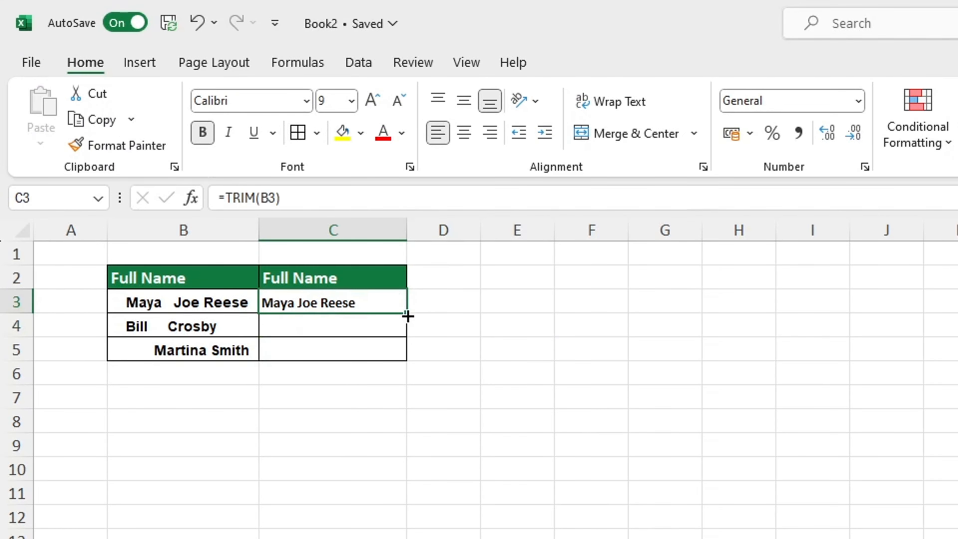
{"action": "left_click_drag", "start_coordinate": [407, 317], "coordinate": [406, 358]}
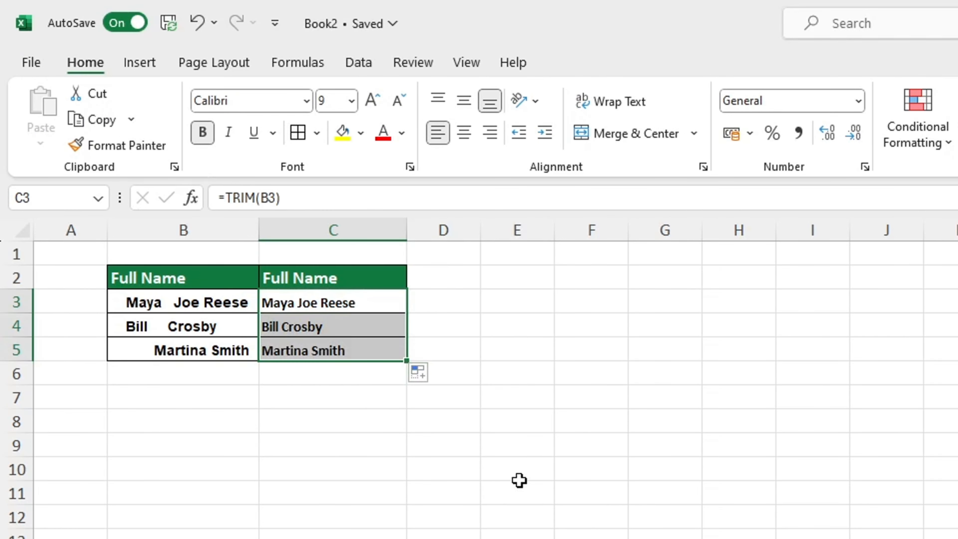
{"action": "left_click", "coordinate": [563, 493]}
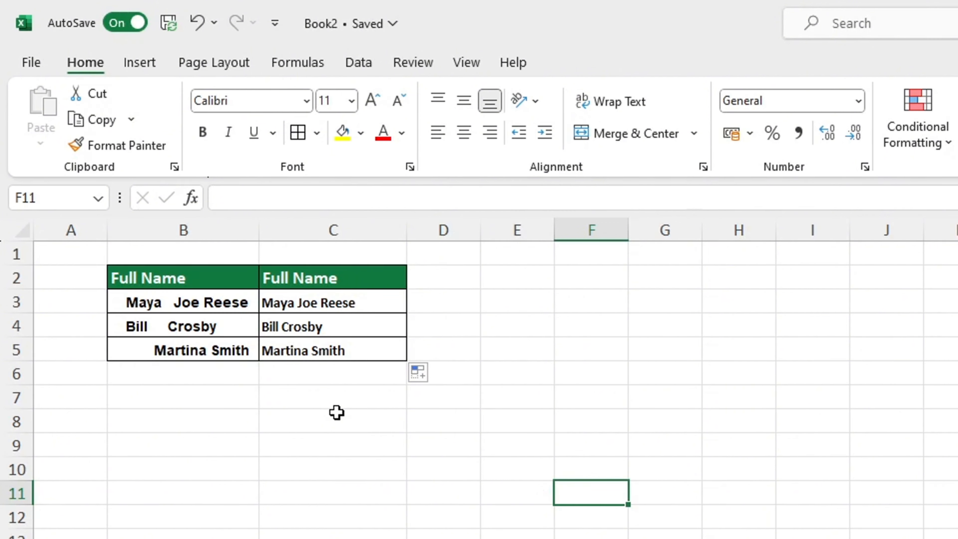
Try copying C3:C5 over the original names from B3 with a regular paste, and undo the paste
{"action": "left_click_drag", "start_coordinate": [305, 298], "coordinate": [312, 341]}
{"action": "right_click", "coordinate": [313, 341]}
{"action": "left_click", "coordinate": [354, 416]}
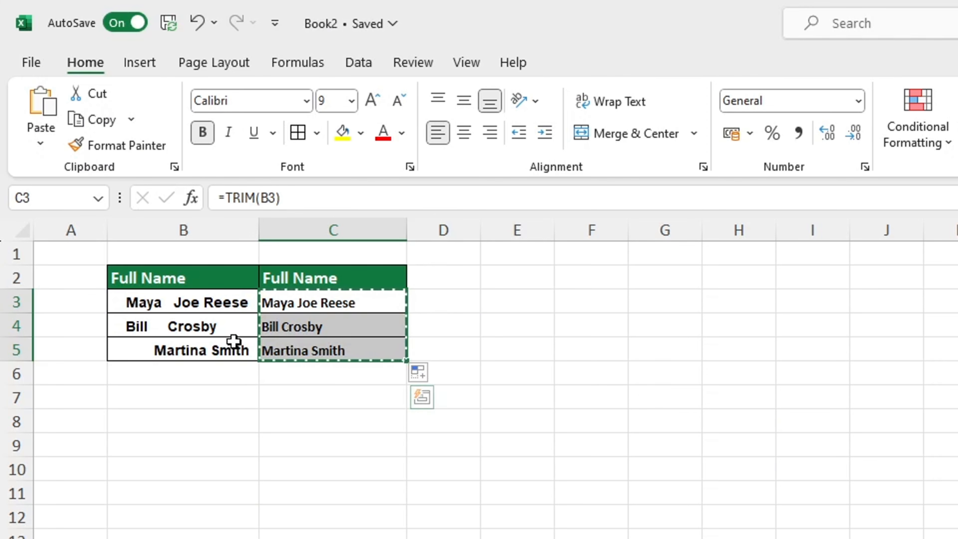
{"action": "right_click", "coordinate": [208, 306]}
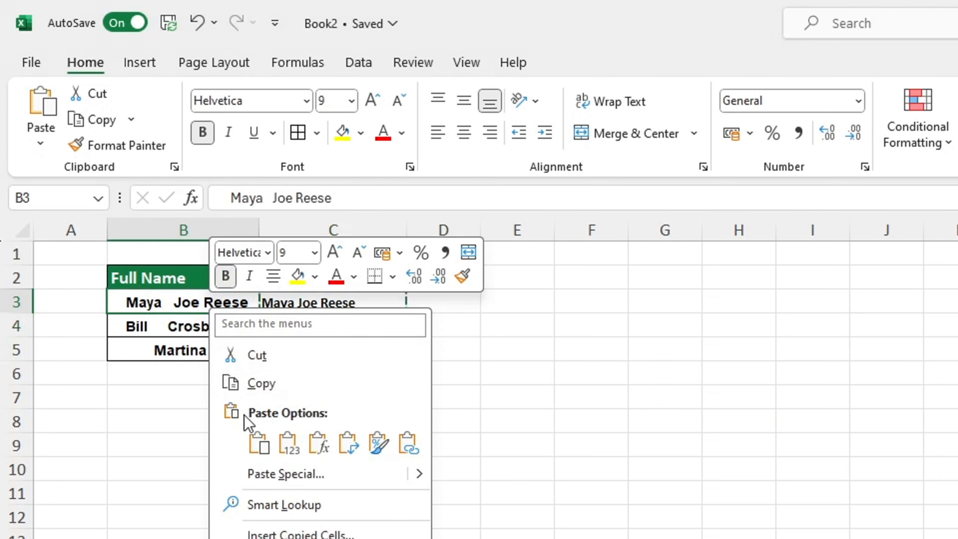
{"action": "left_click", "coordinate": [256, 442]}
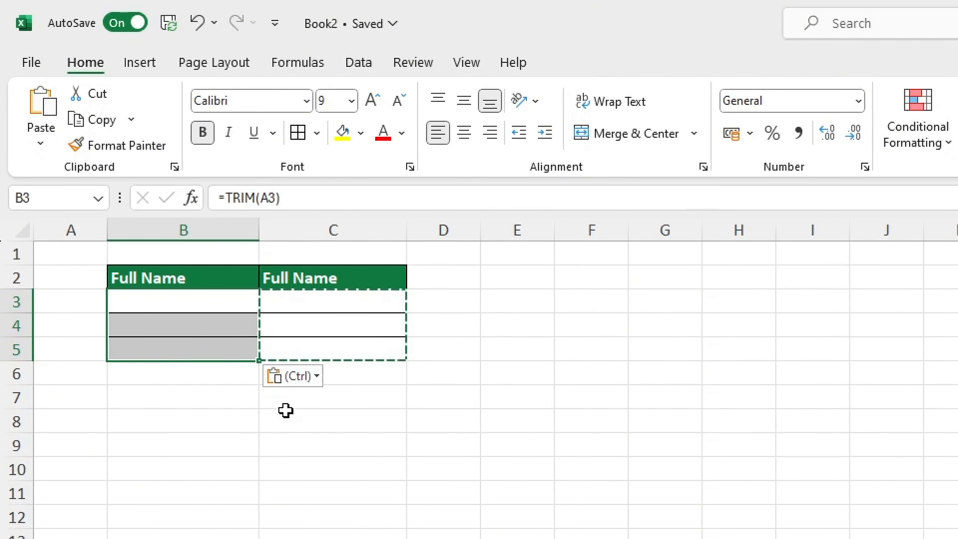
{"action": "left_click", "coordinate": [223, 307]}
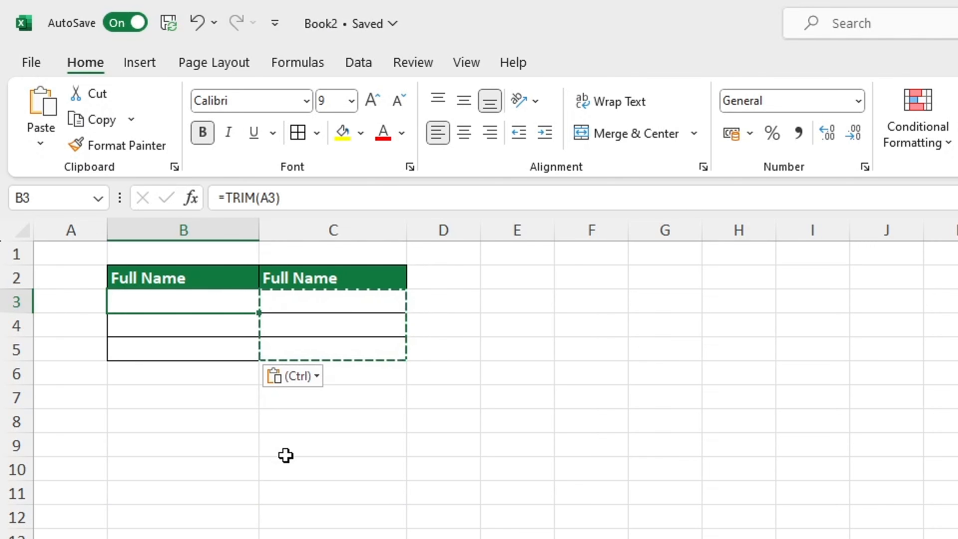
{"action": "left_click", "coordinate": [197, 23]}
Copy the trimmed names in C3:C5 and paste them as values over the originals starting at B3
{"action": "left_click_drag", "start_coordinate": [338, 298], "coordinate": [345, 348]}
{"action": "right_click", "coordinate": [345, 348]}
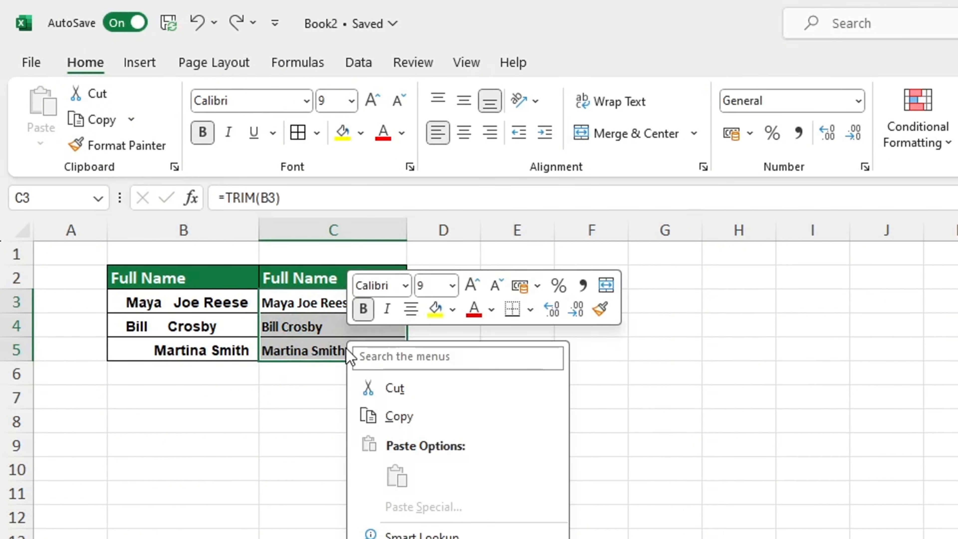
{"action": "left_click", "coordinate": [398, 417]}
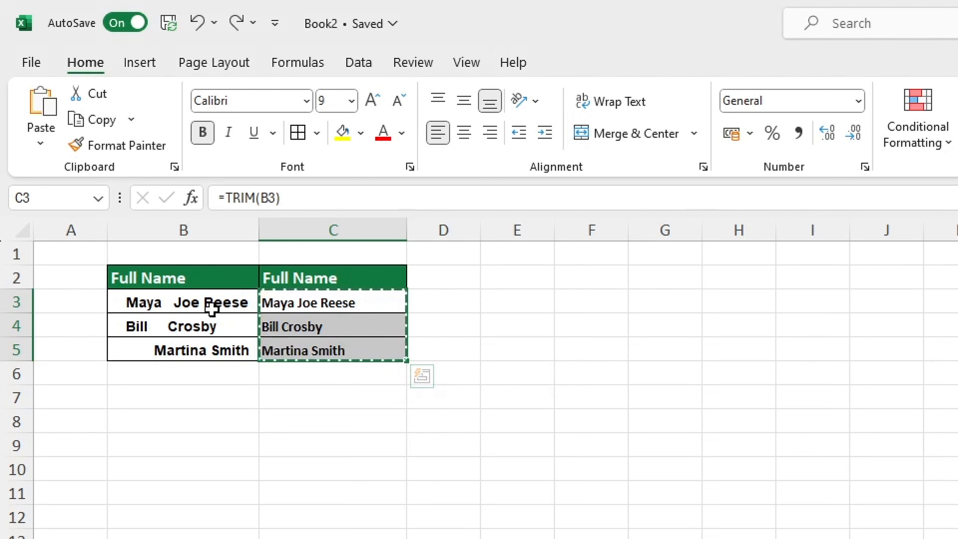
{"action": "left_click", "coordinate": [196, 300]}
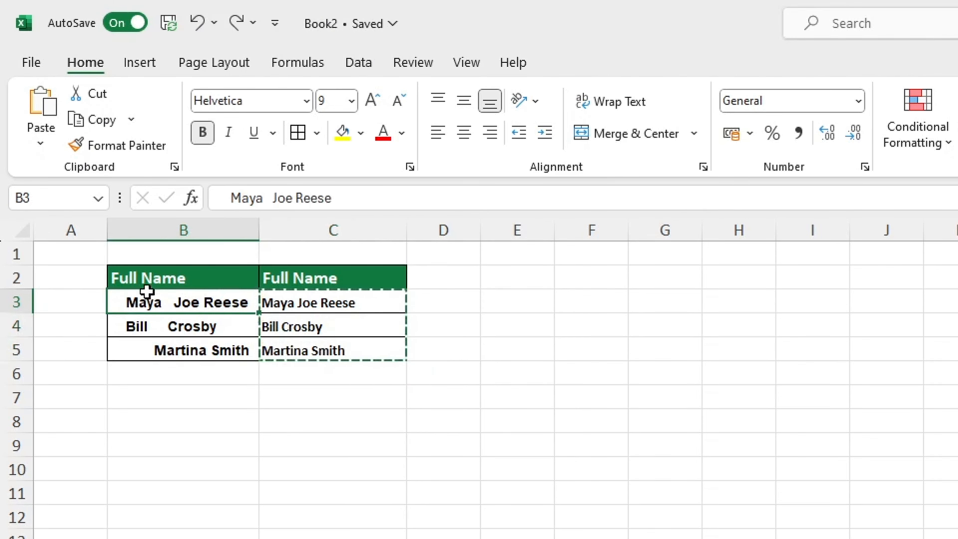
{"action": "left_click", "coordinate": [44, 152]}
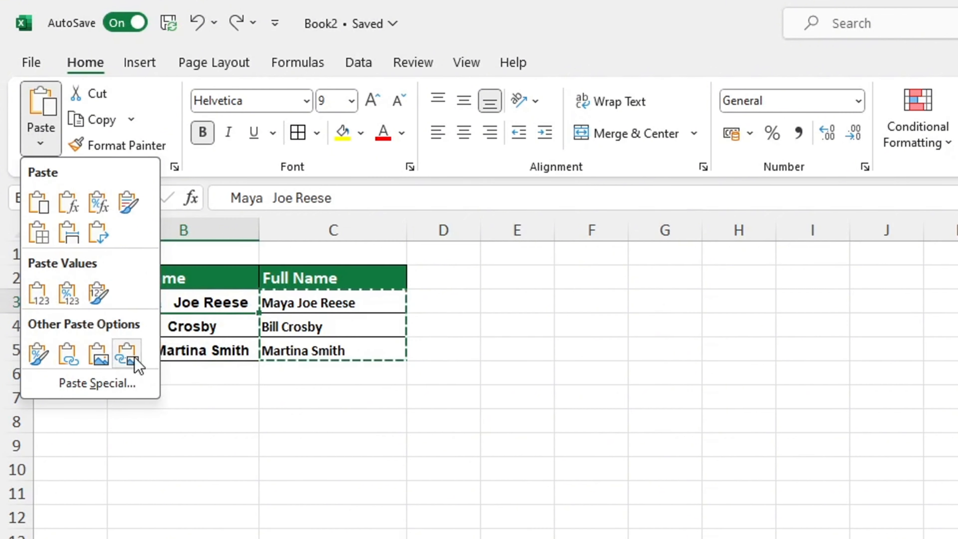
{"action": "left_click", "coordinate": [48, 298]}
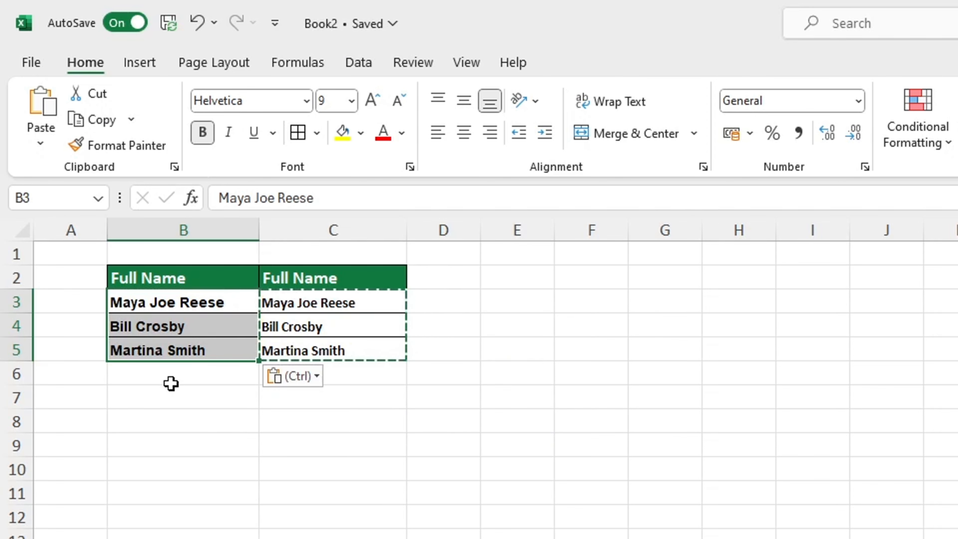
Check the contents of cells B3, B4 and B5 for plain text in place of formulas
{"action": "left_click", "coordinate": [148, 303]}
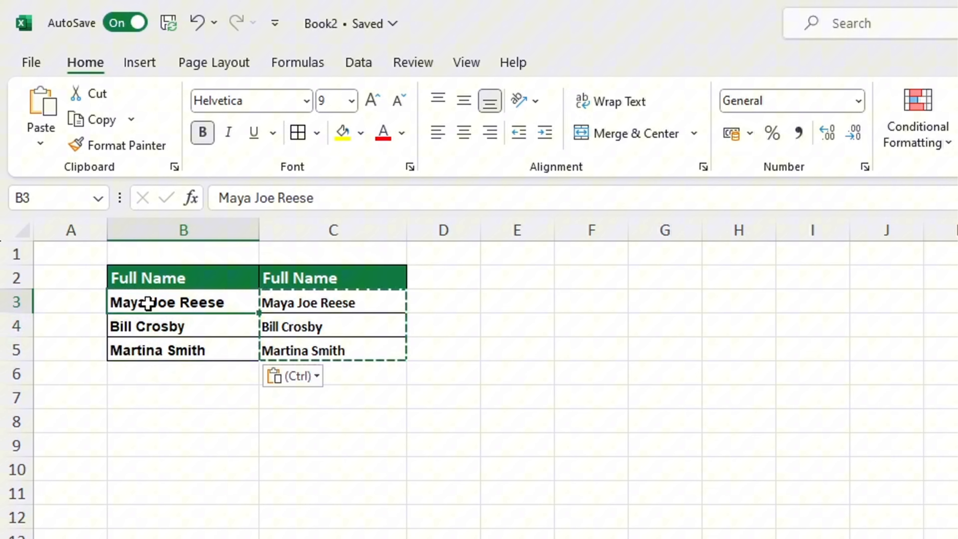
{"action": "left_click", "coordinate": [154, 319]}
{"action": "left_click", "coordinate": [159, 348]}
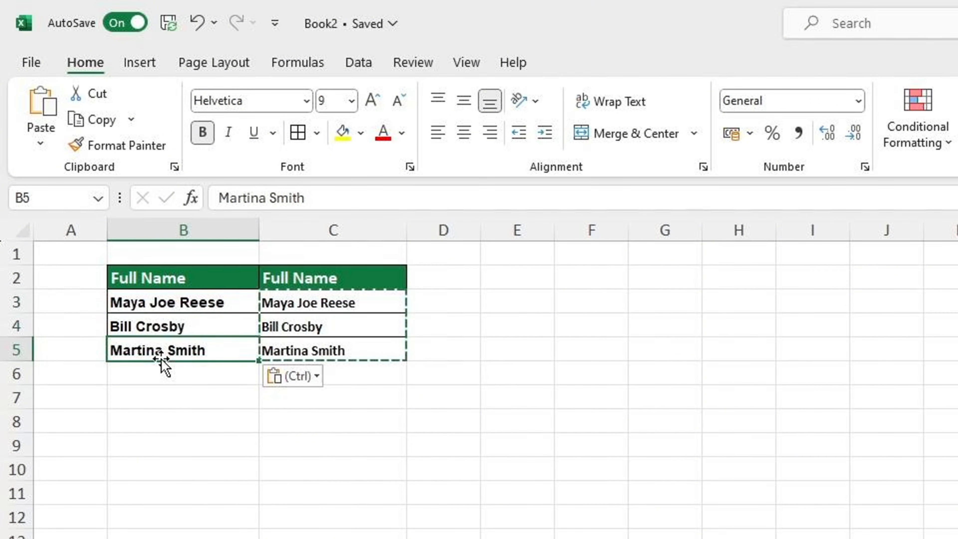